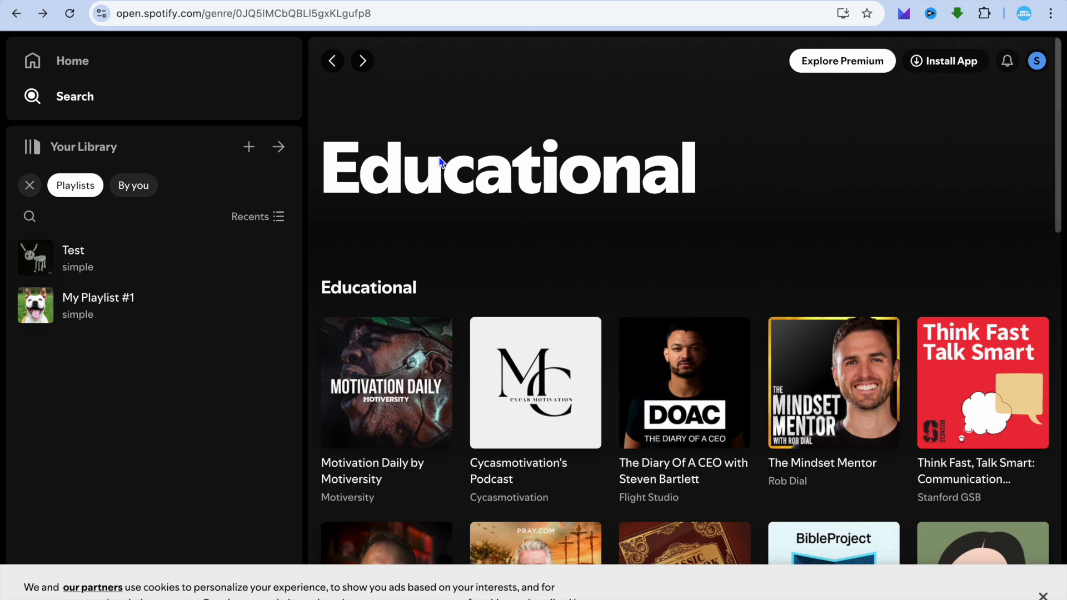
Open the Embed episode dialog for The Diary Of A CEO's Happiness Expert trailer.
scroll(439, 161, down, 3)
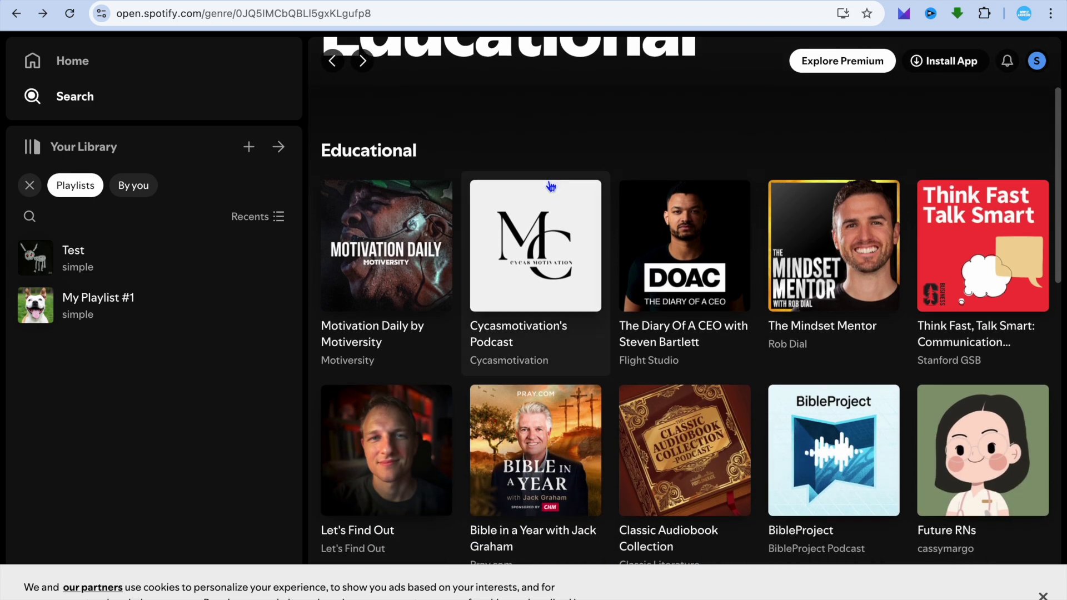
click(684, 289)
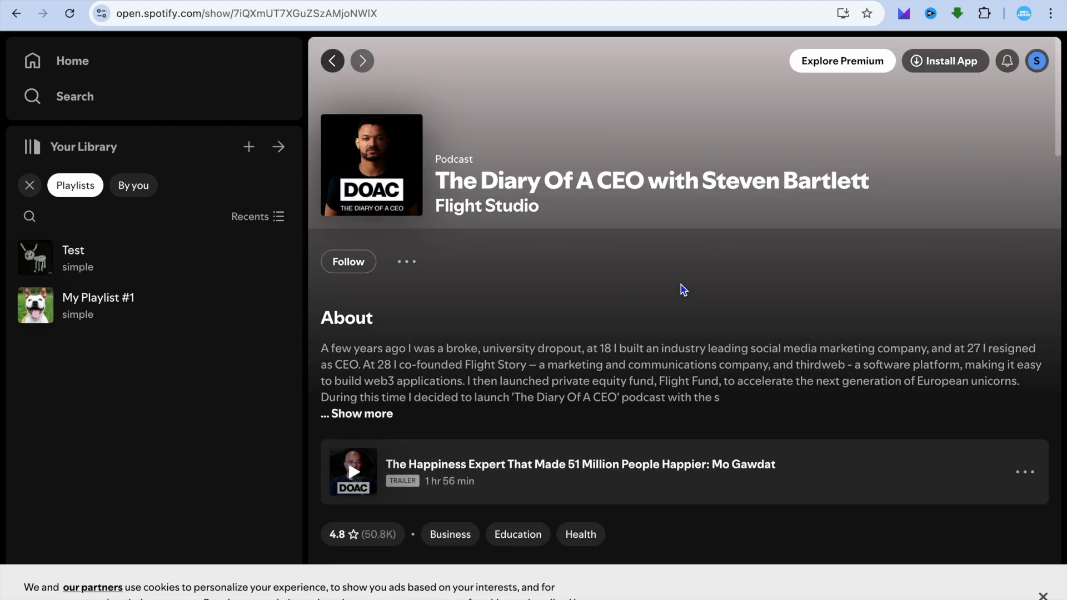
scroll(684, 289, down, 5)
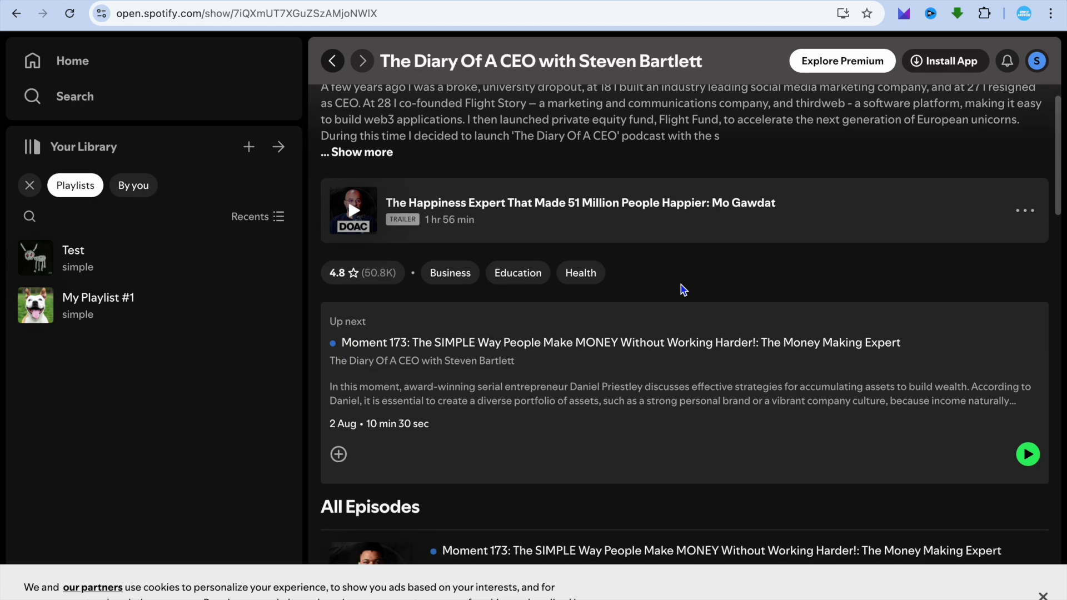
scroll(806, 291, up, 1)
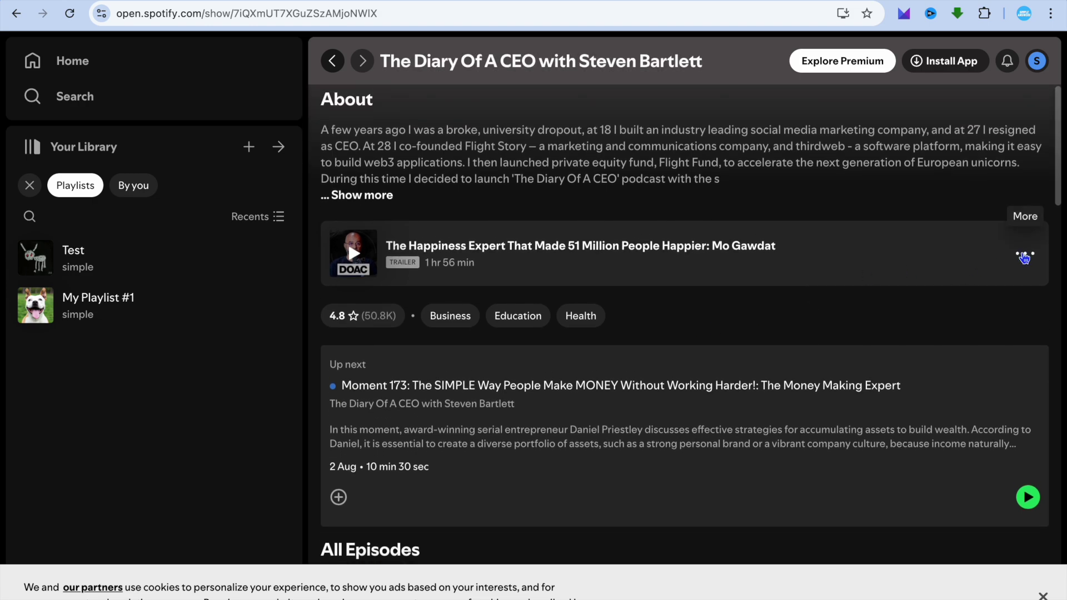
click(1026, 259)
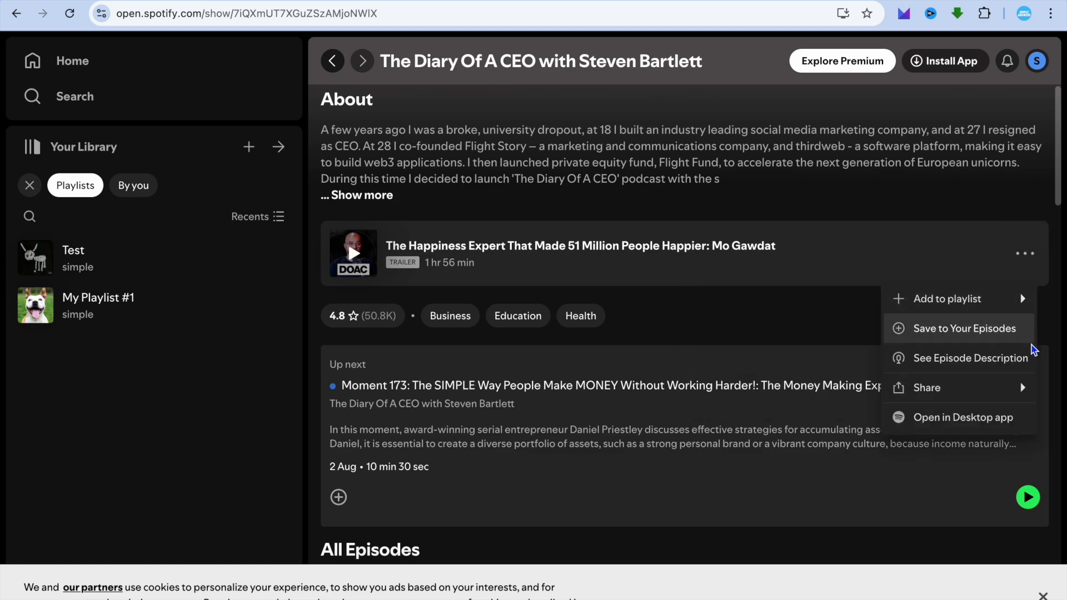
mouse_move(968, 390)
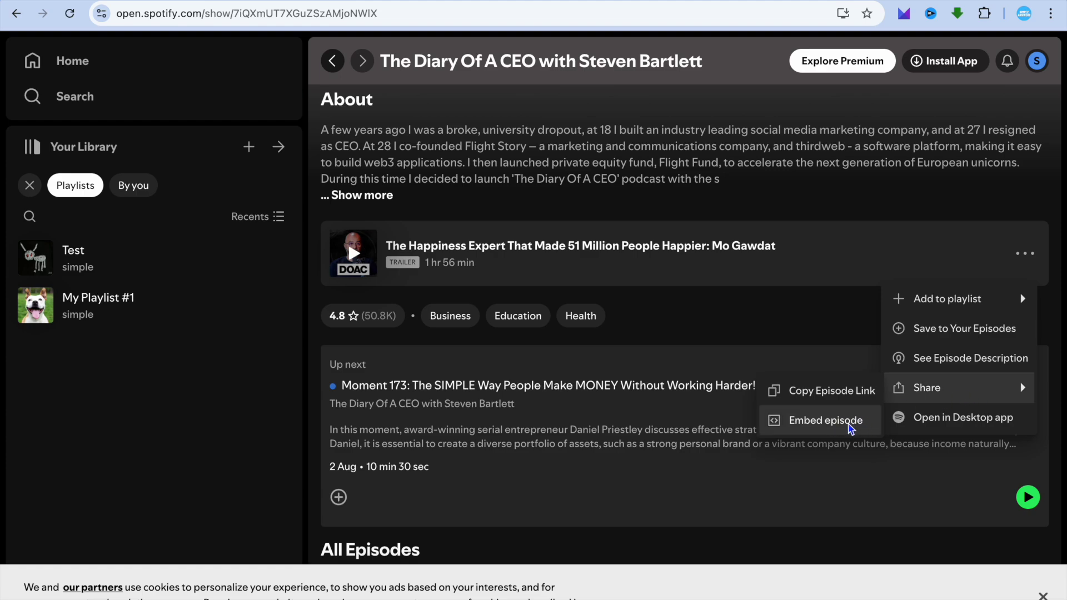
click(837, 425)
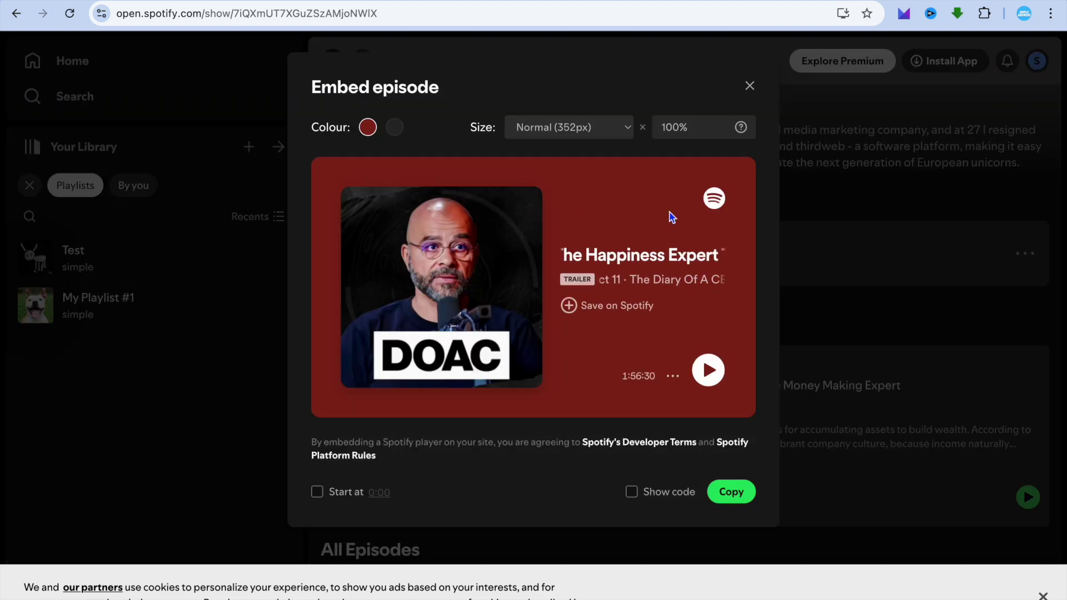
Keep the Normal (352px) size, copy the trailer's embed code, and return to WordPress.
click(624, 129)
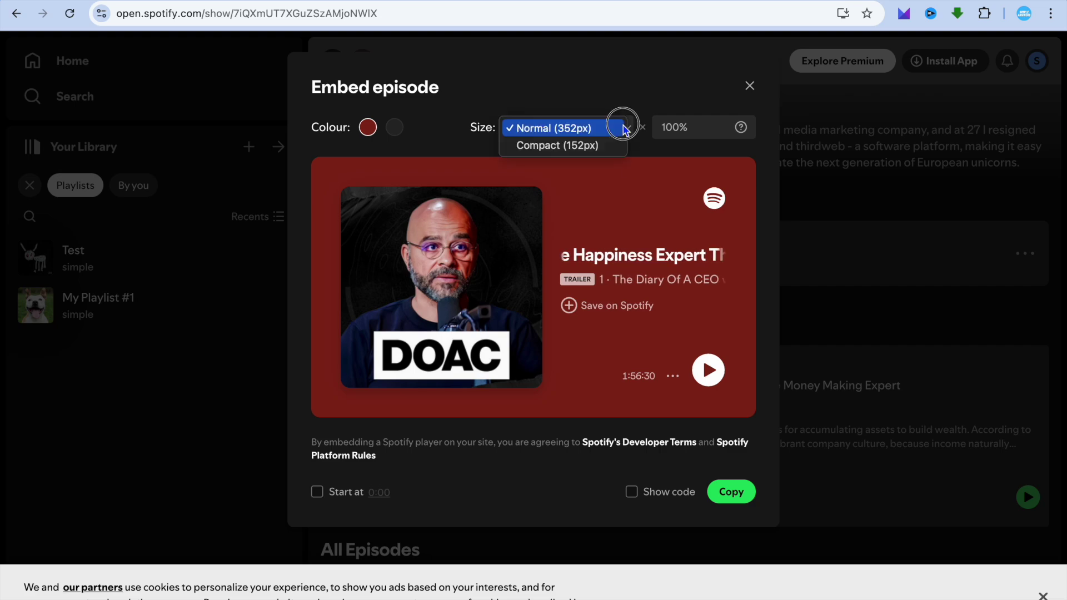
click(625, 128)
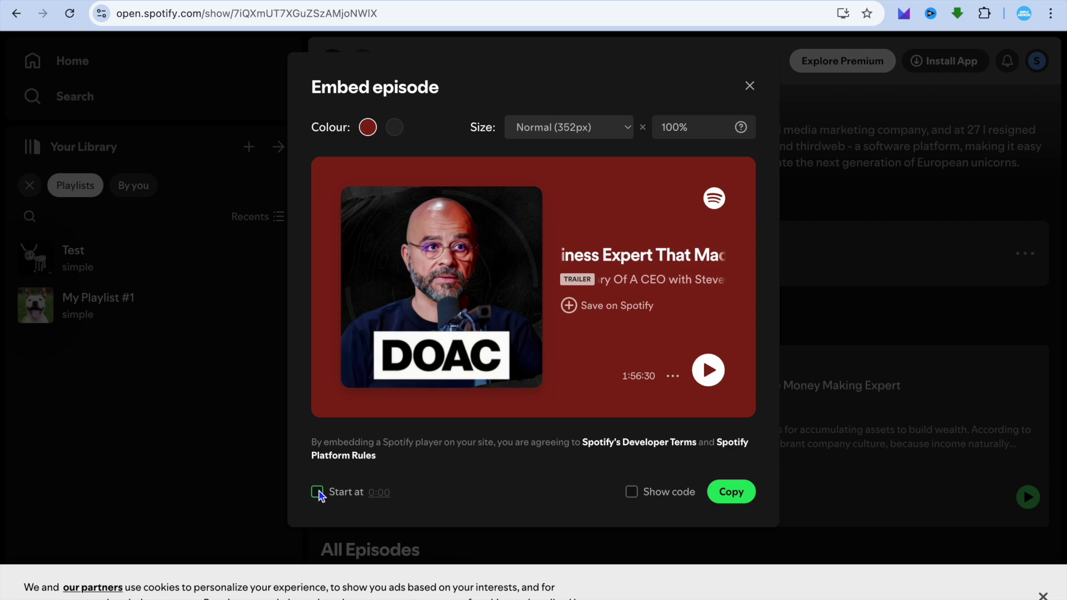
click(734, 494)
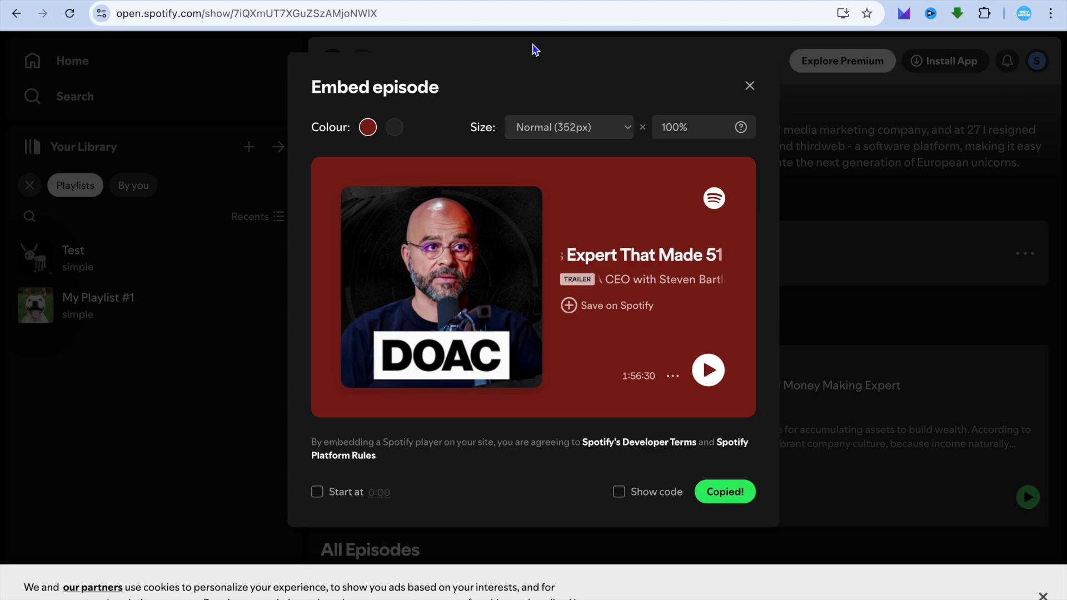
key(ctrl+Tab)
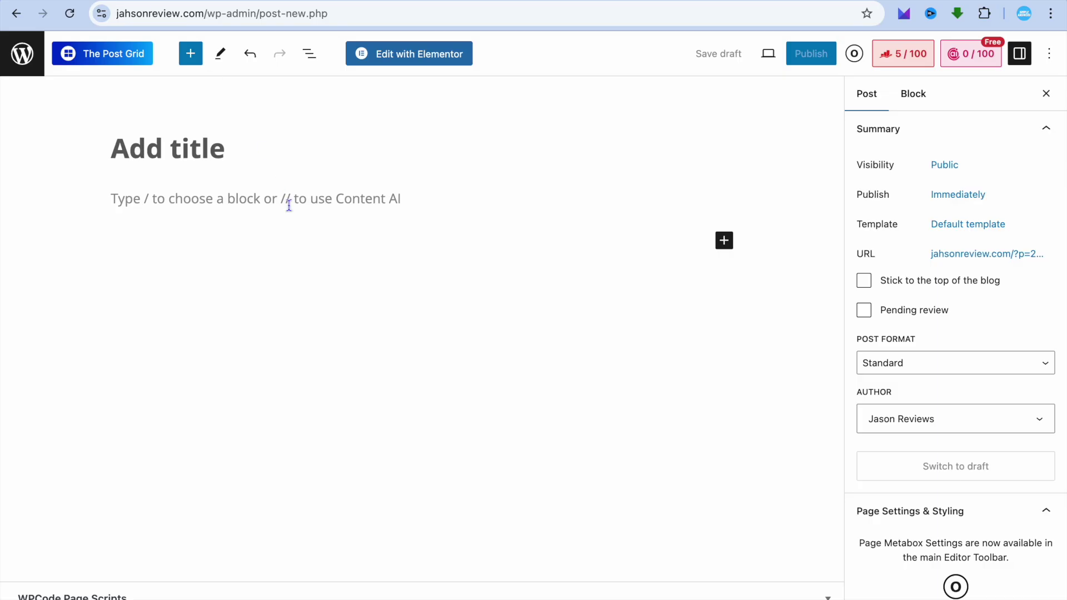
Paste the Spotify embed code into a new Custom HTML block and preview the red player.
click(333, 196)
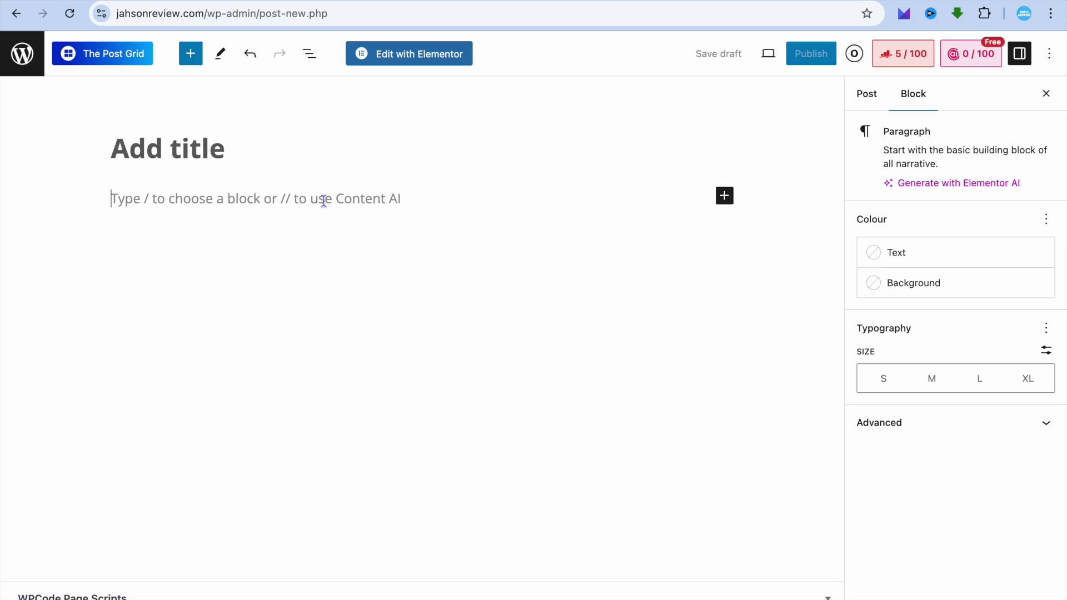
click(724, 196)
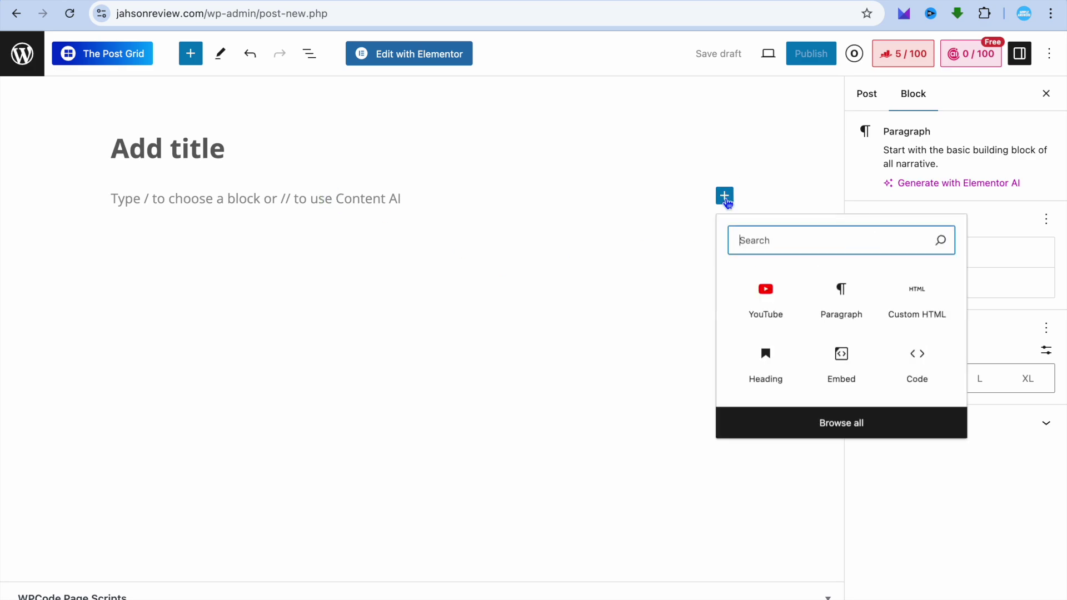
click(927, 312)
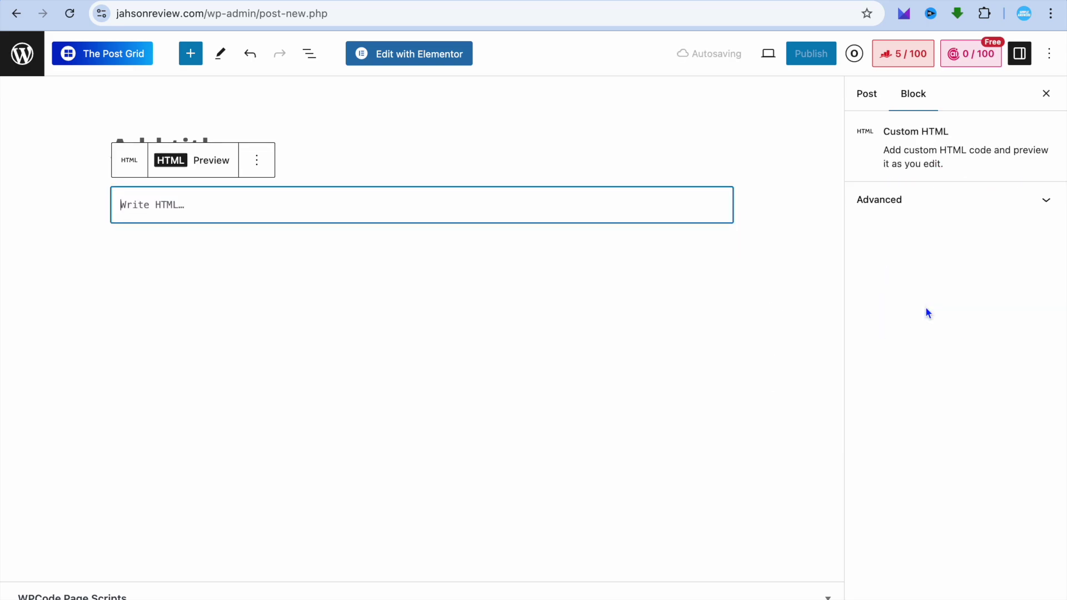
right_click(432, 204)
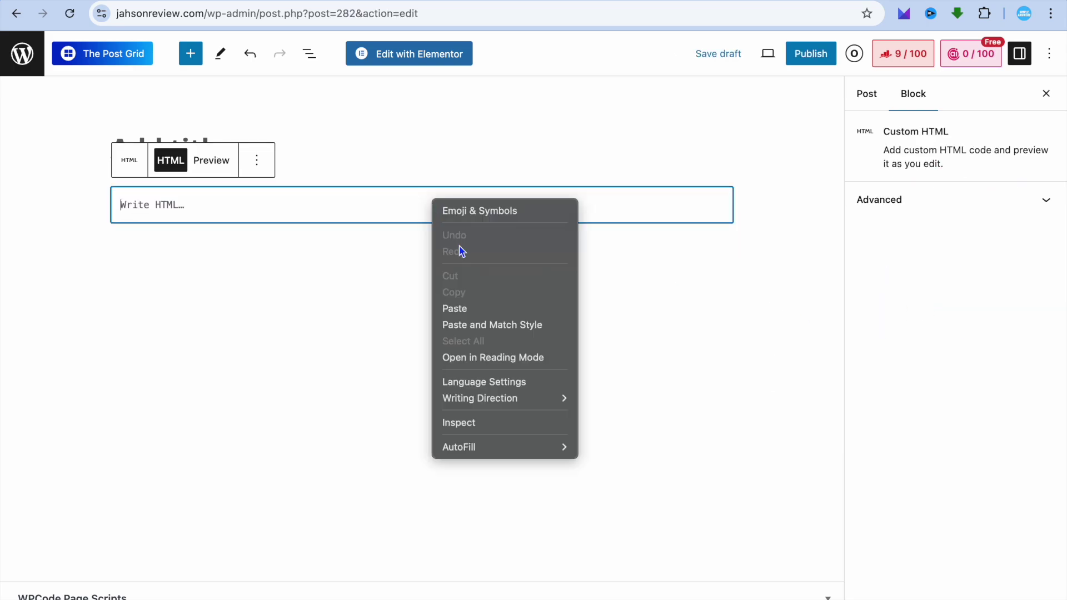
click(452, 308)
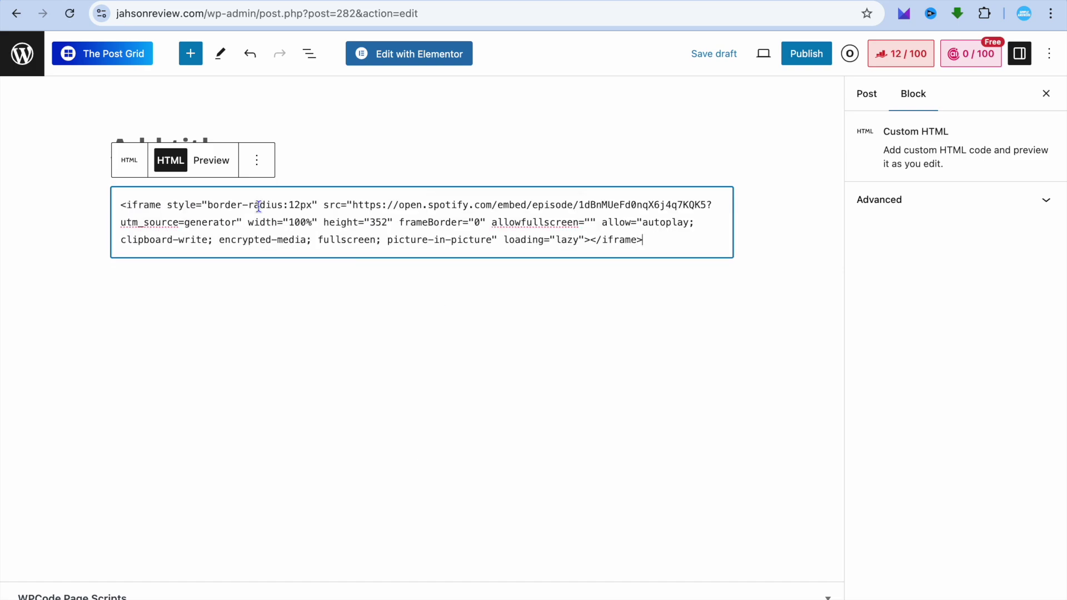
click(212, 163)
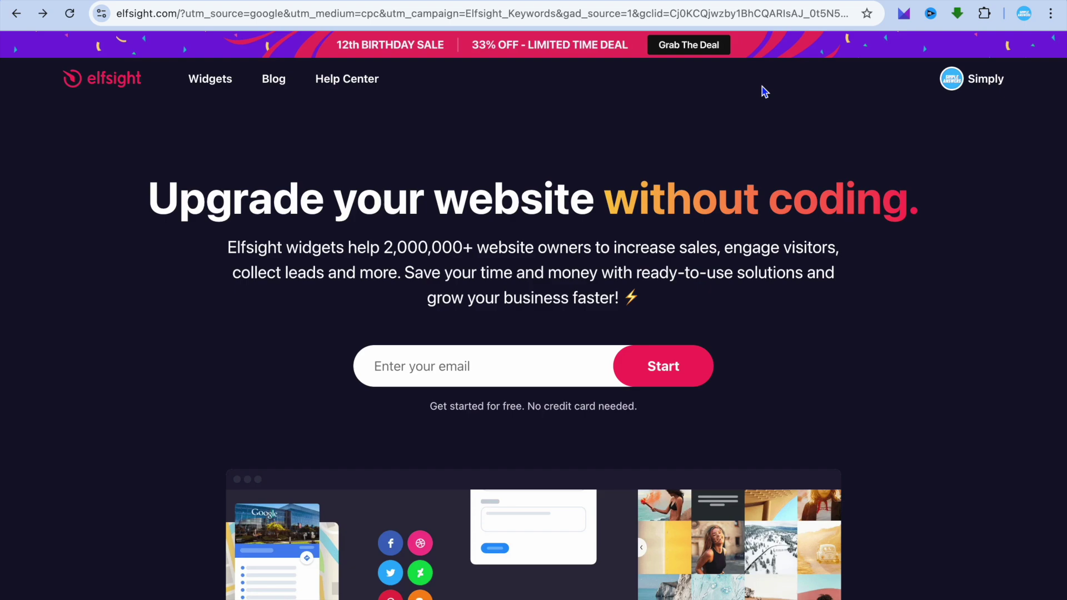
Browse Elfsight's Widgets catalogue down to the Audio category listing Podcast Player.
mouse_move(231, 89)
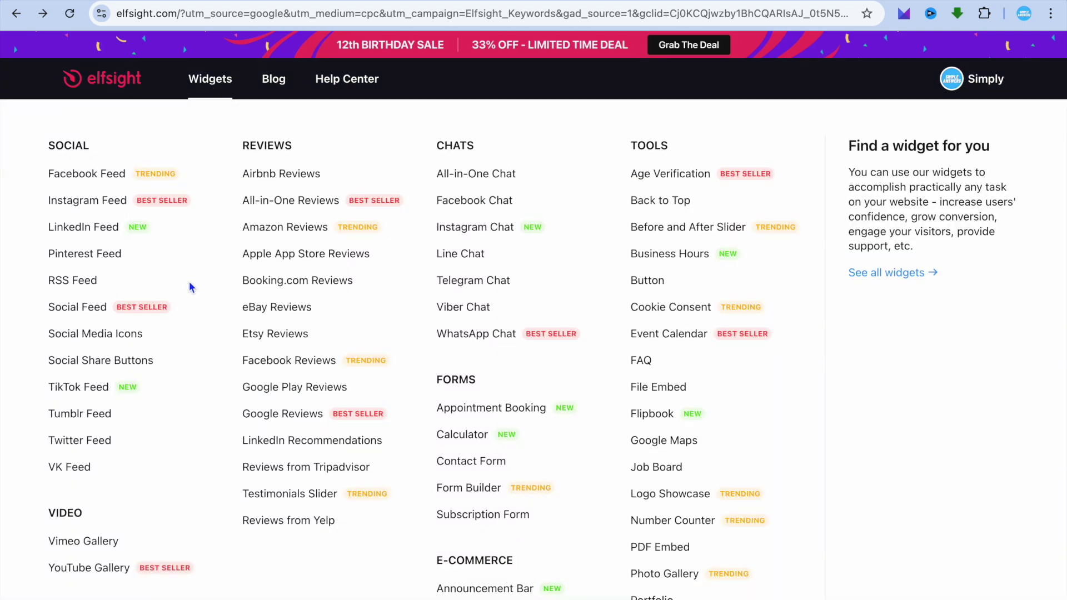
scroll(189, 287, down, 5)
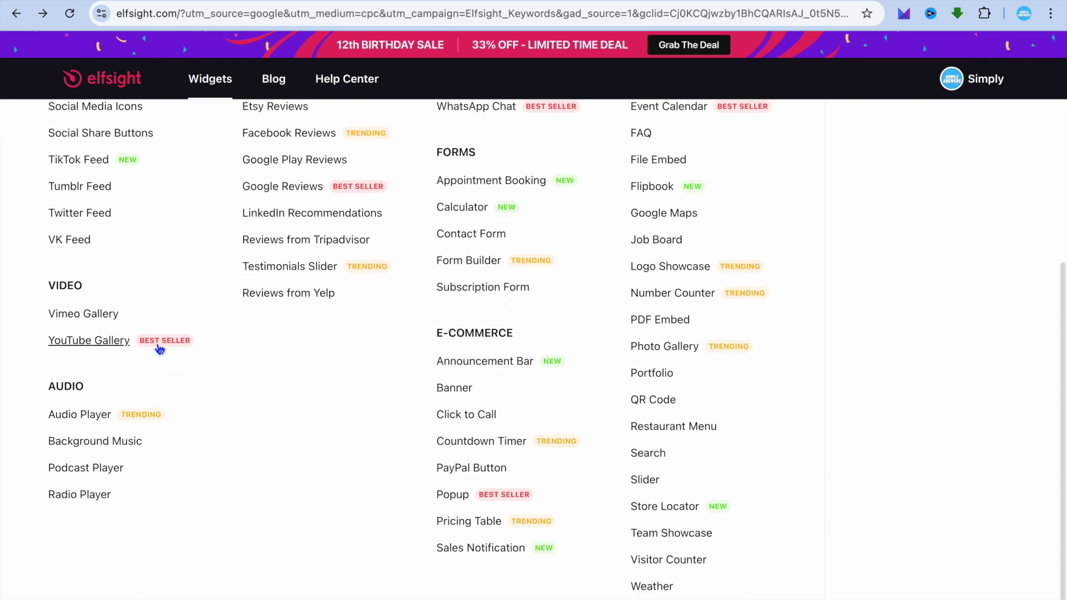
Open Podcast Player and continue with the Sport Journal template instead of Business Coaching.
click(91, 468)
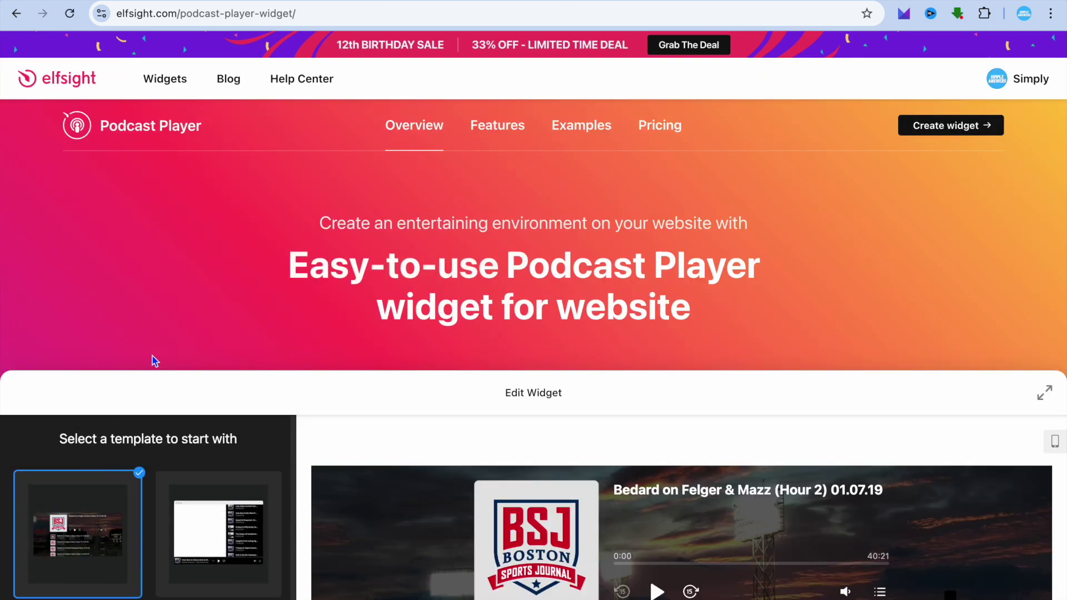
scroll(155, 362, down, 5)
click(206, 288)
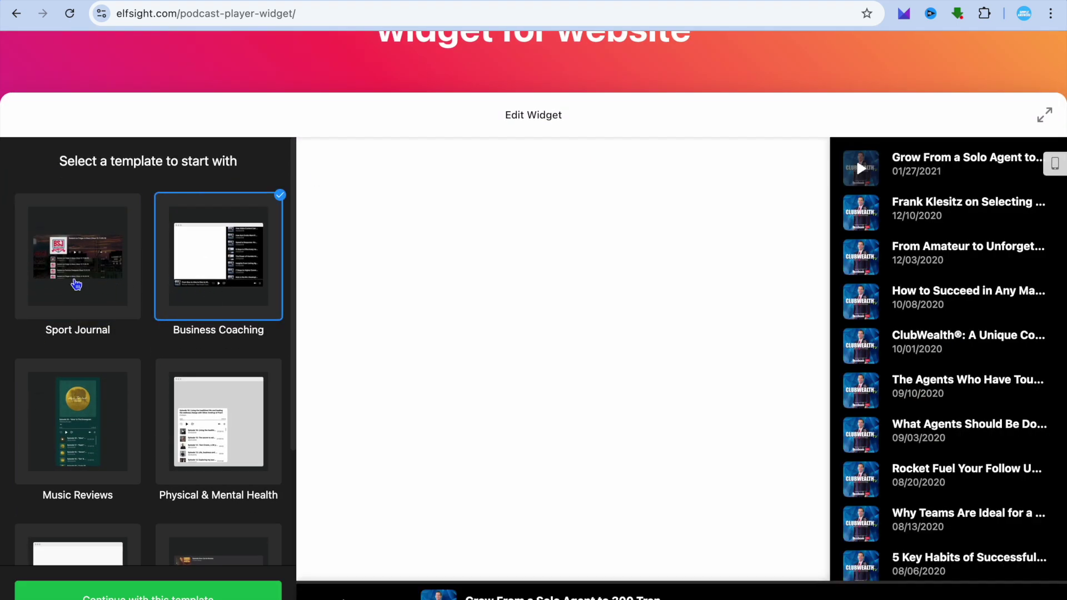
click(76, 281)
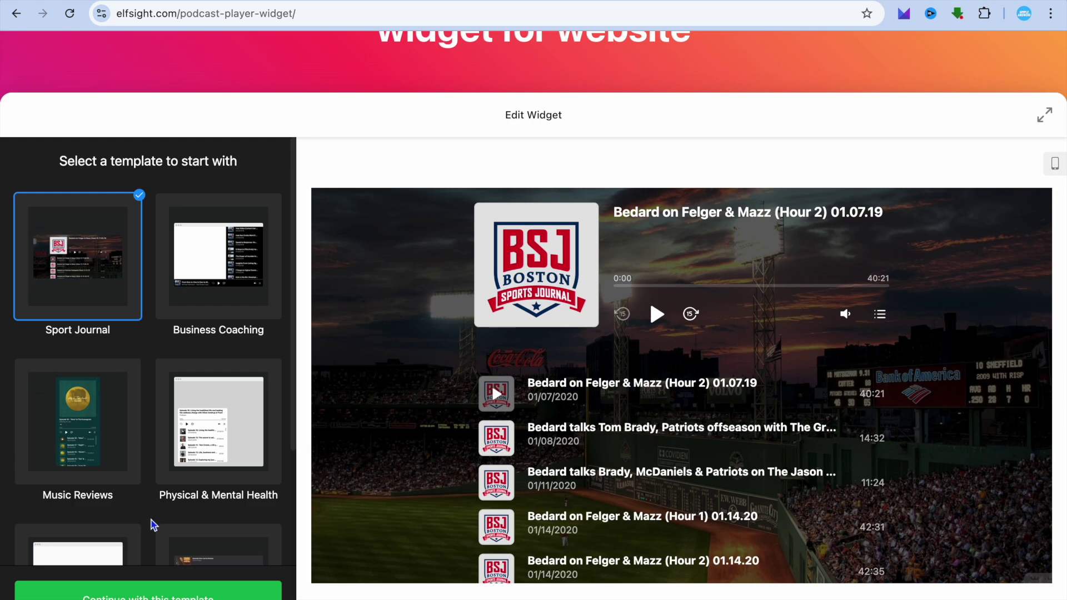
click(148, 593)
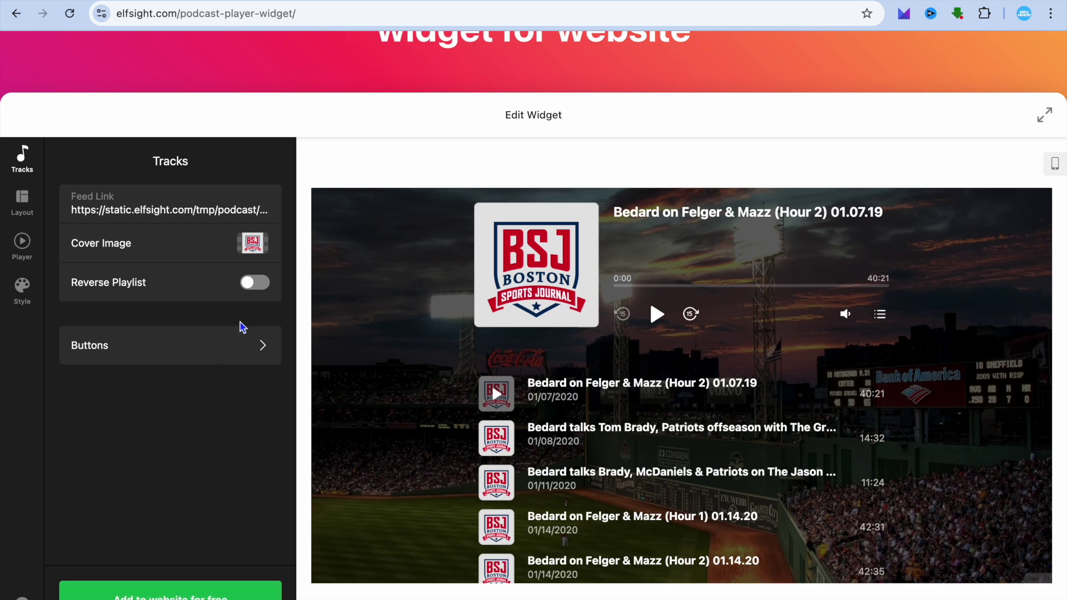
click(189, 215)
click(178, 345)
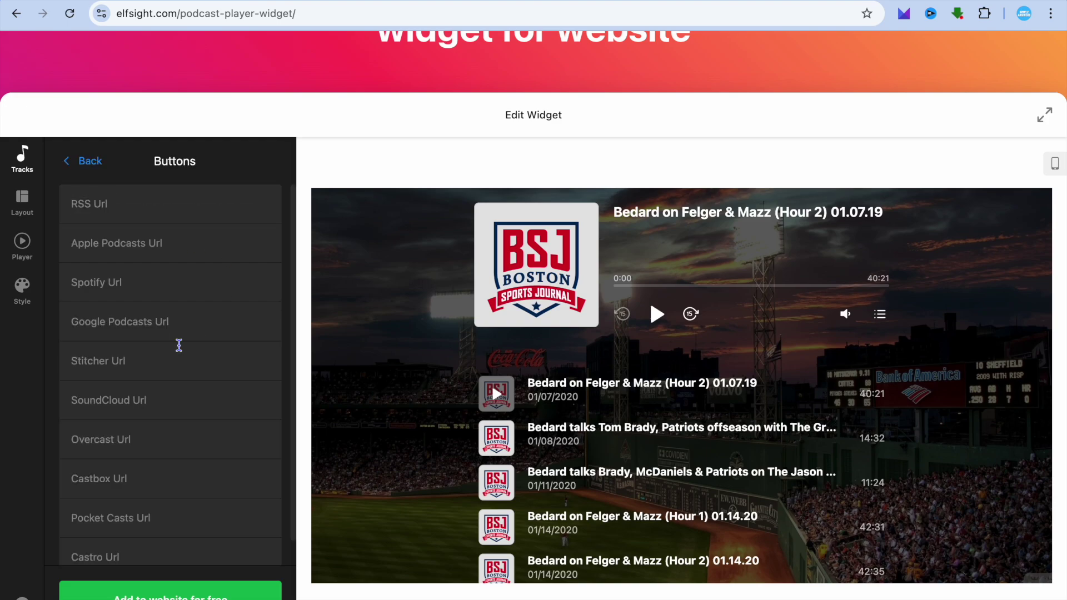
scroll(179, 345, down, 1)
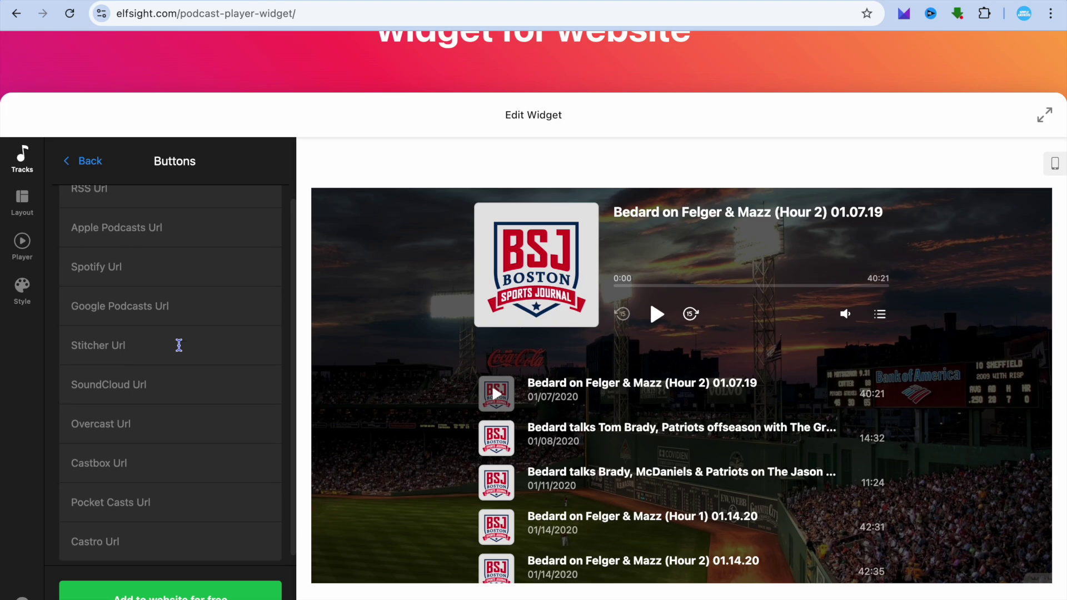
scroll(179, 345, up, 1)
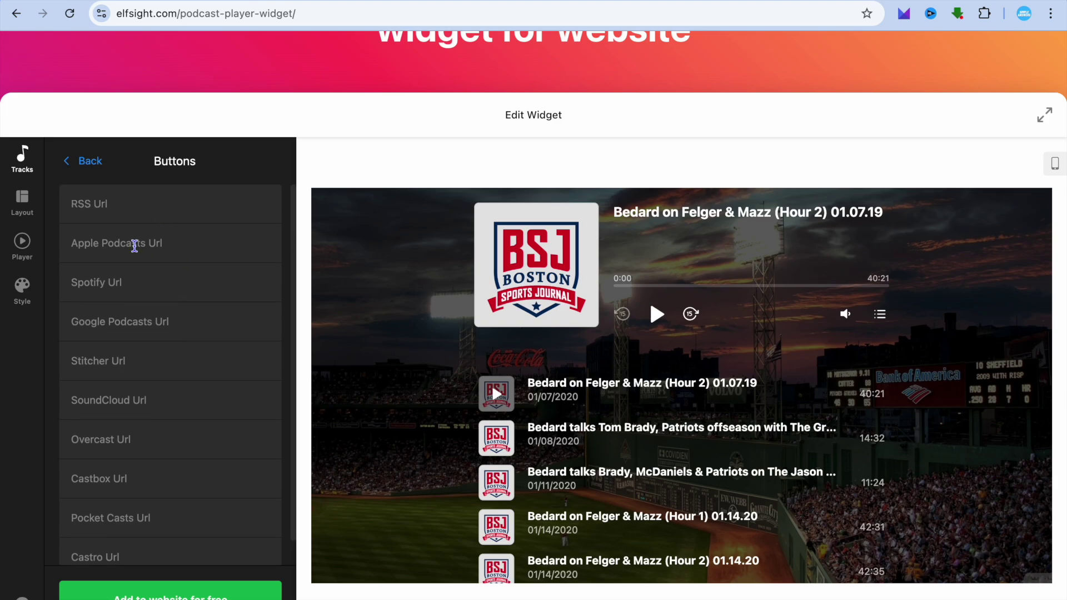
scroll(167, 290, down, 1)
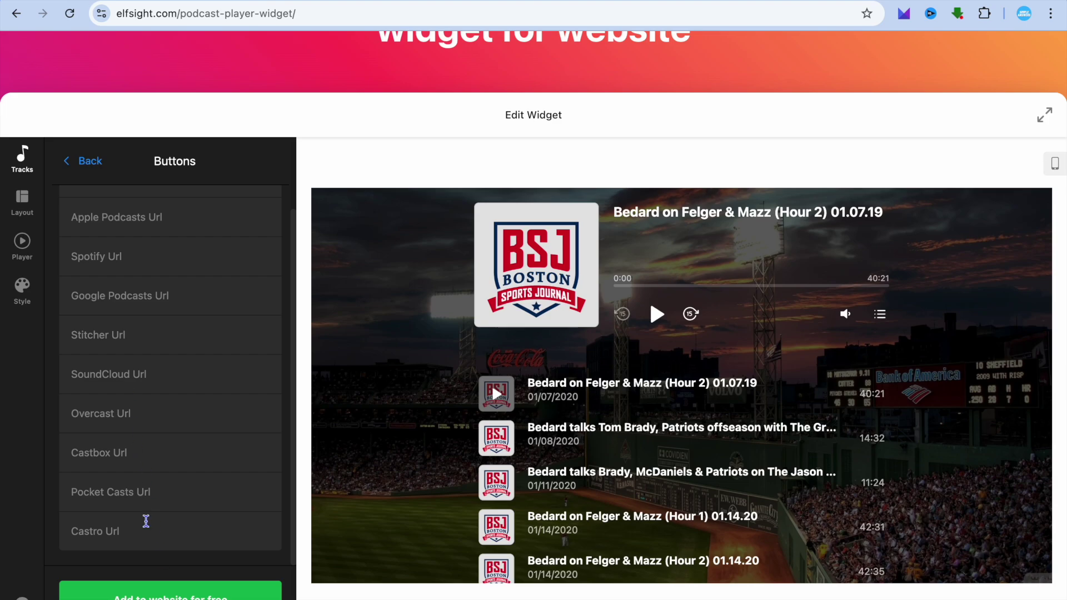
click(75, 162)
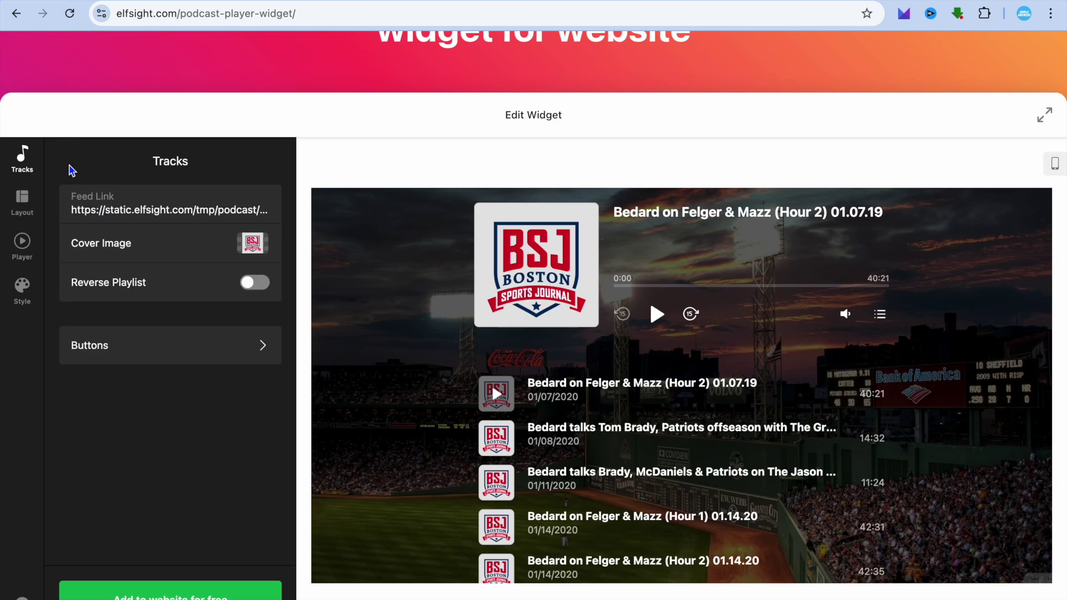
Review the Layout and Player settings, then save the widget via 'Add to website for free'.
click(25, 204)
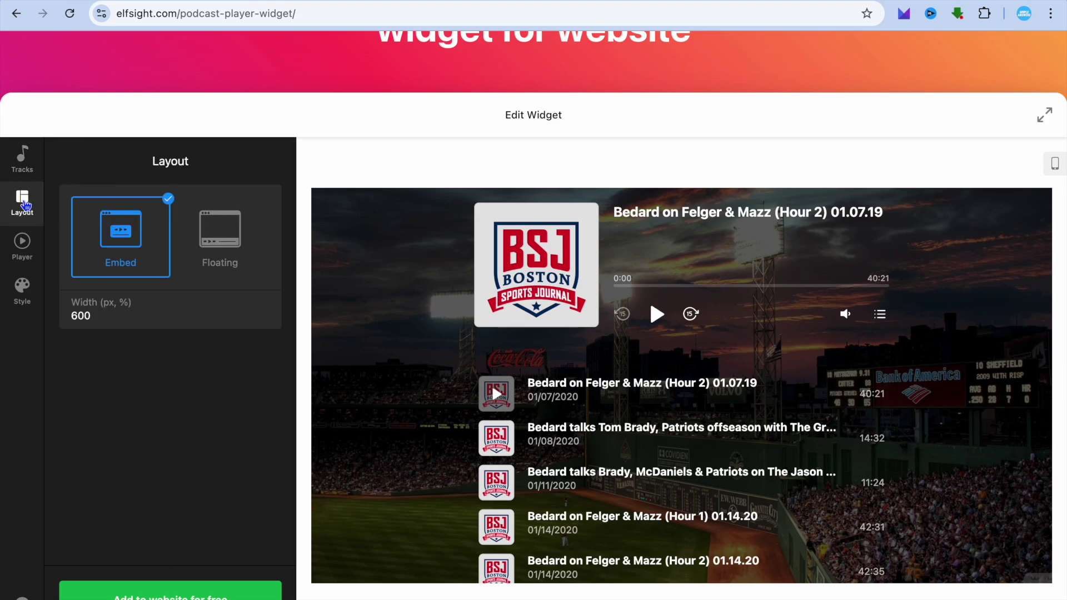
click(24, 256)
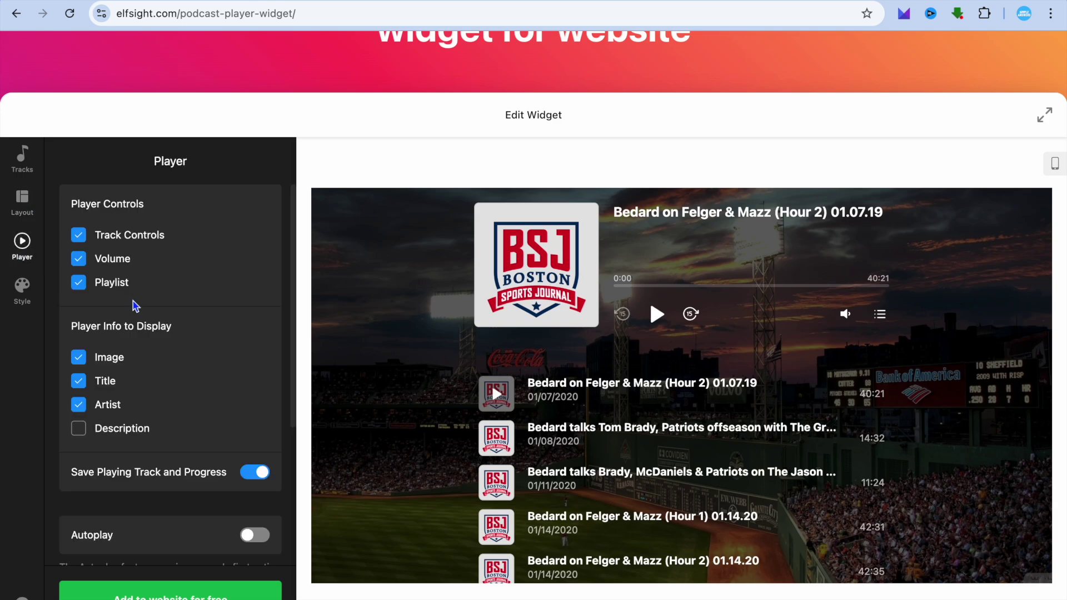
scroll(135, 306, down, 2)
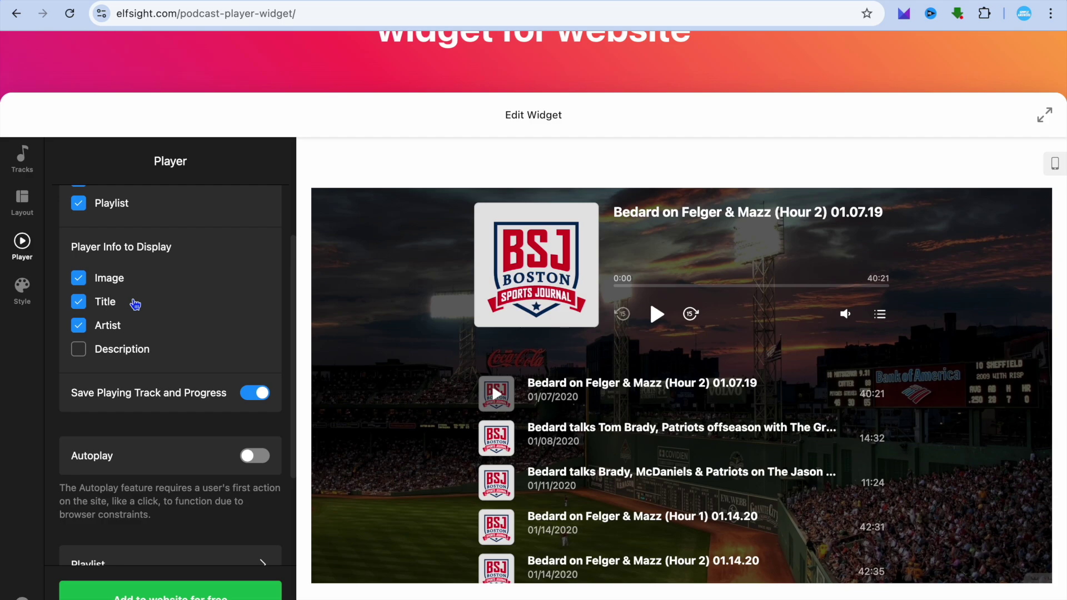
scroll(135, 304, up, 1)
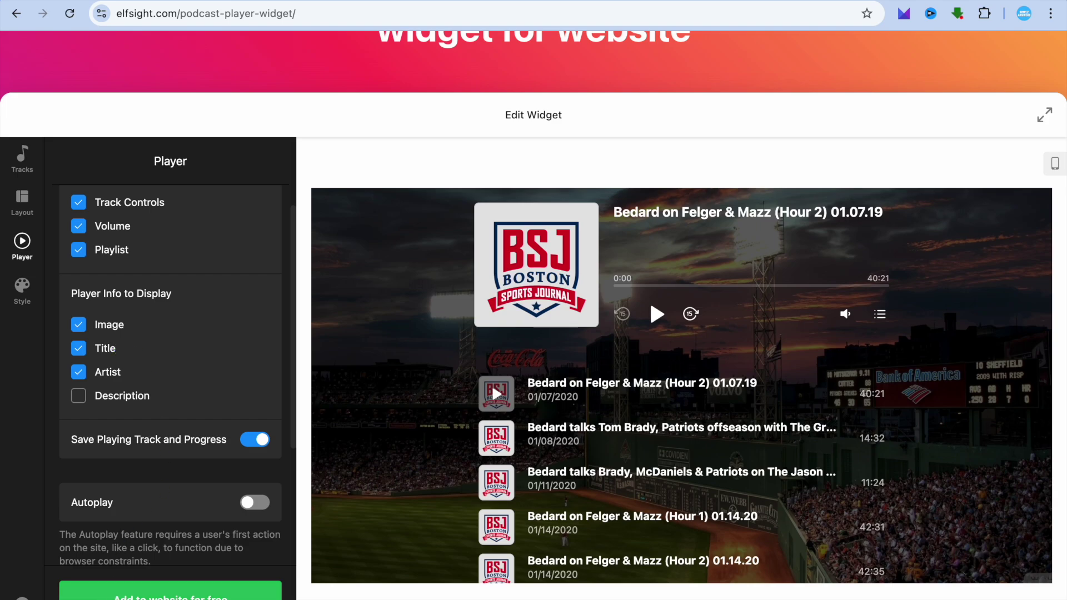
click(170, 592)
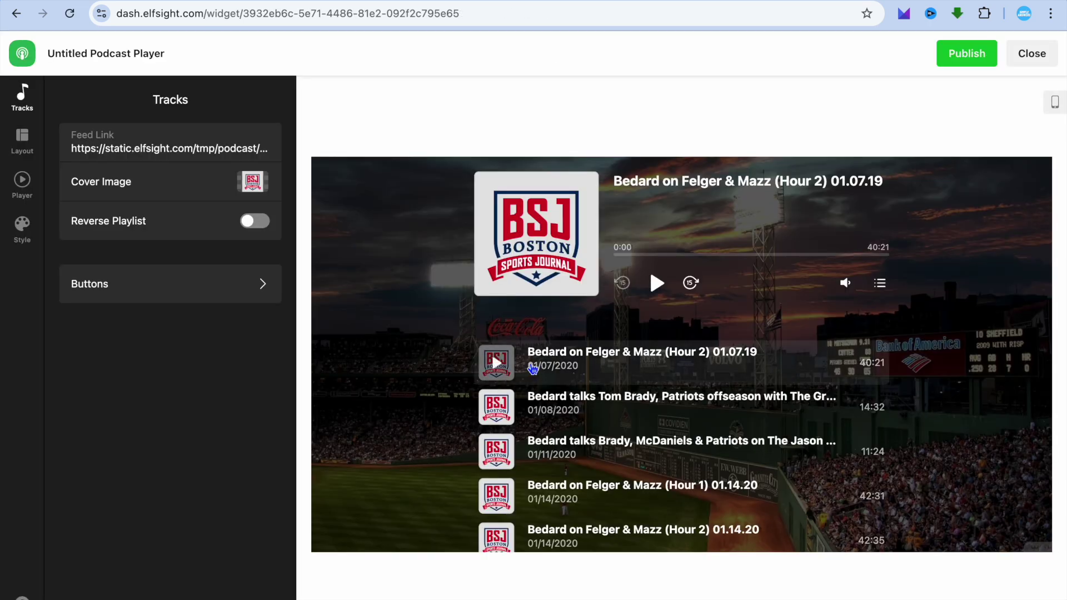
Publish the widget, select the Free plan, and use Copy Code in the Embed Code dialog.
click(972, 60)
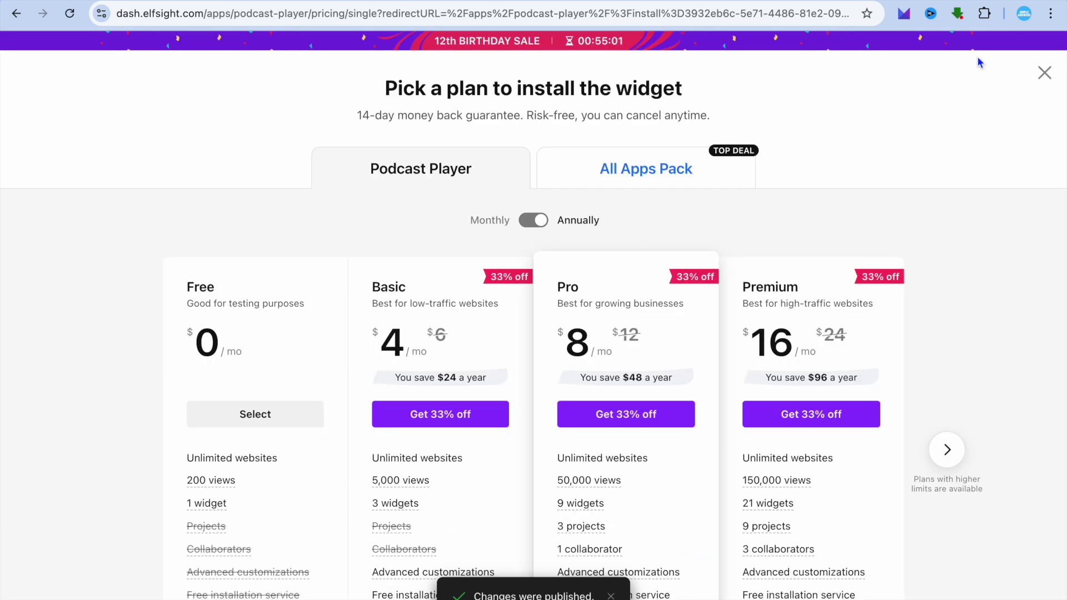
scroll(905, 165, down, 5)
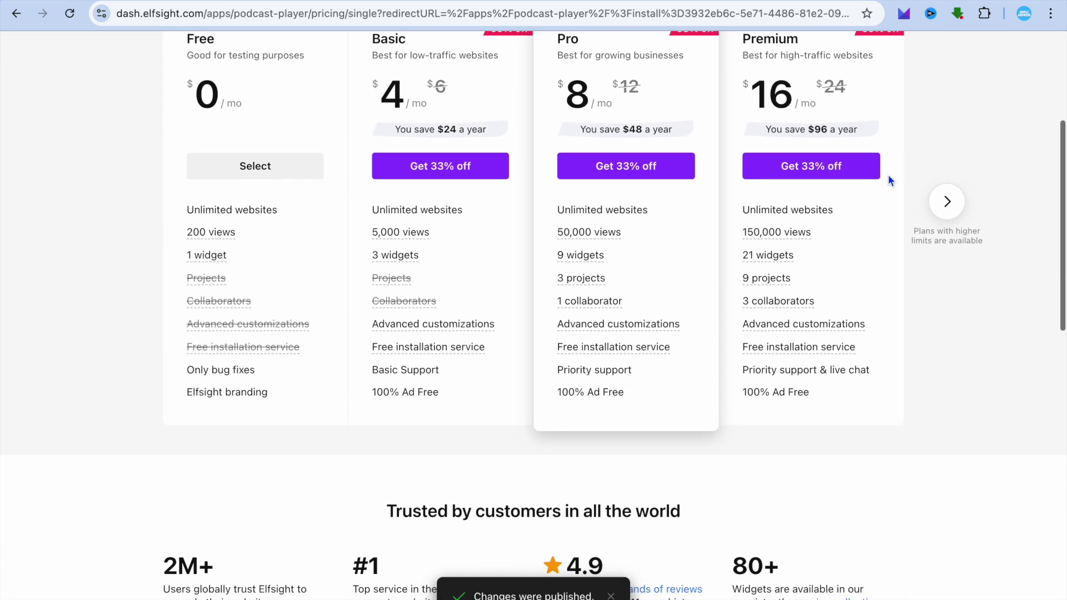
click(255, 167)
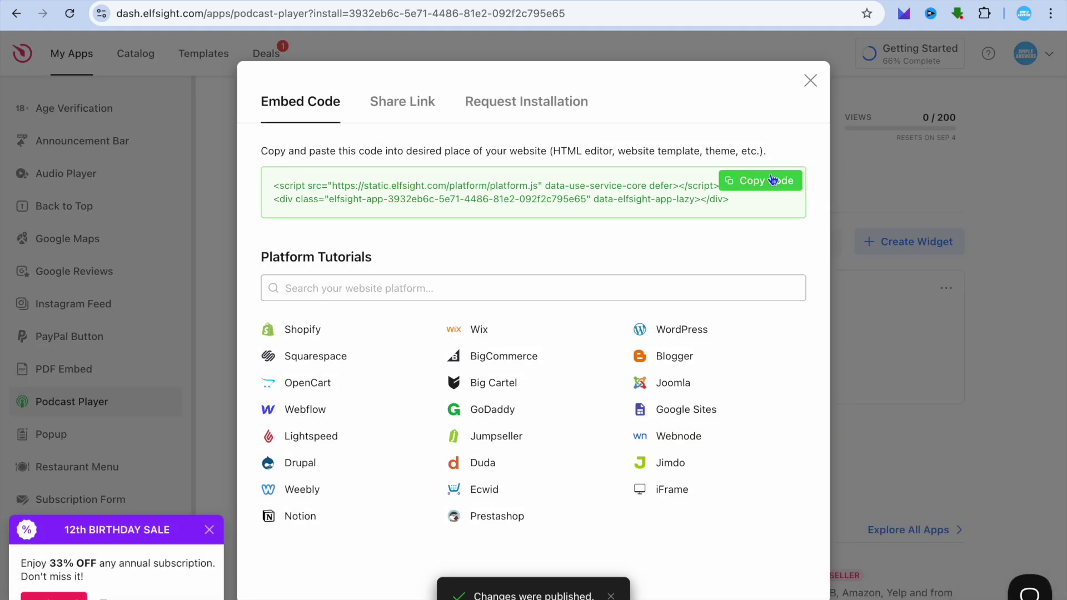
click(771, 182)
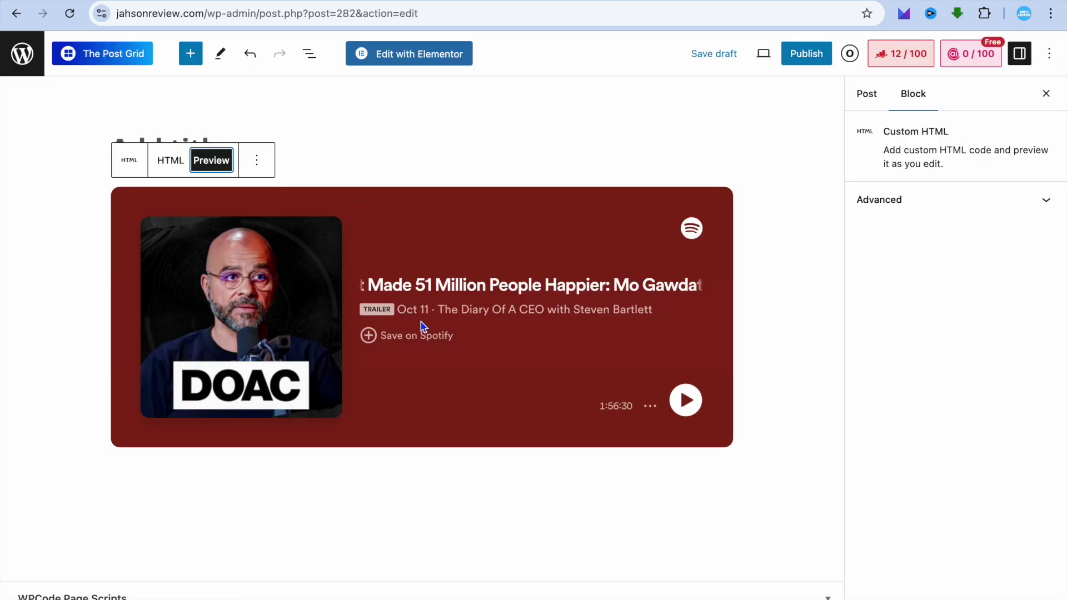
Paste the Elfsight code into a new Custom HTML block below Spotify and preview the BSJ player.
click(489, 515)
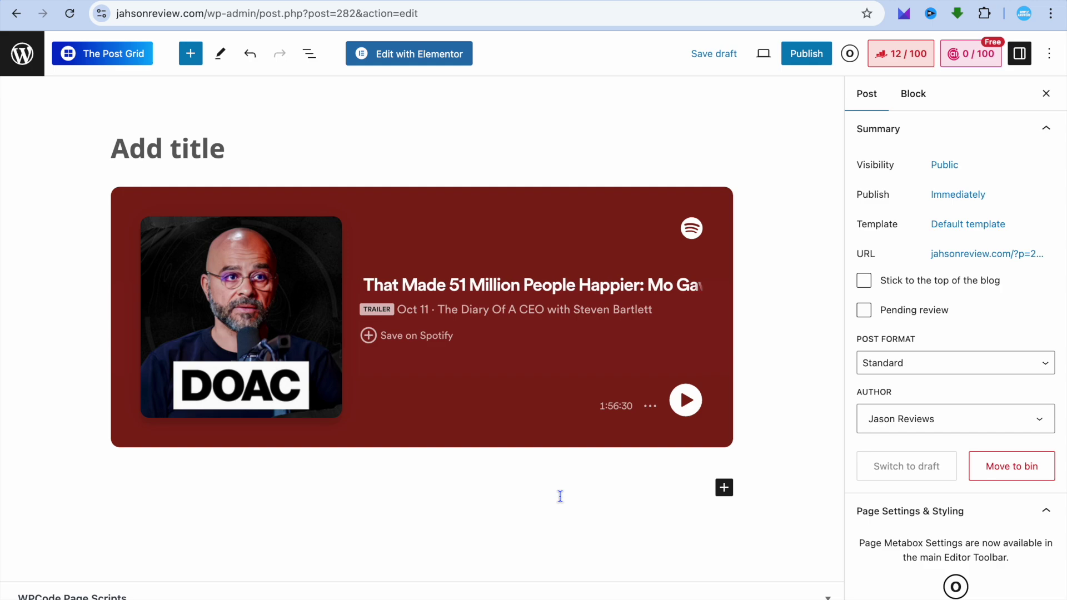
click(725, 488)
click(923, 328)
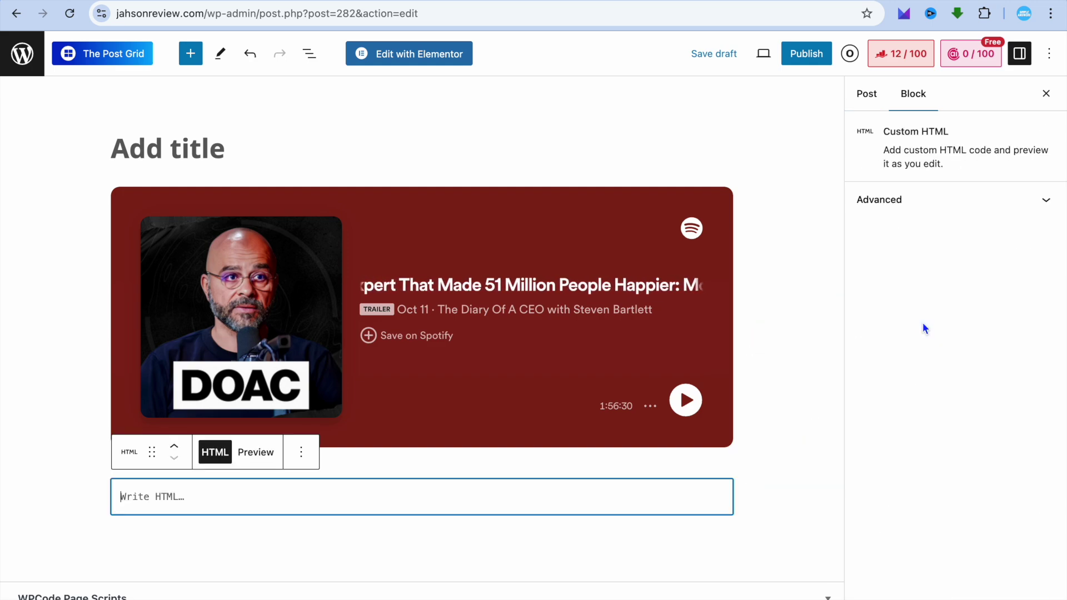
right_click(507, 500)
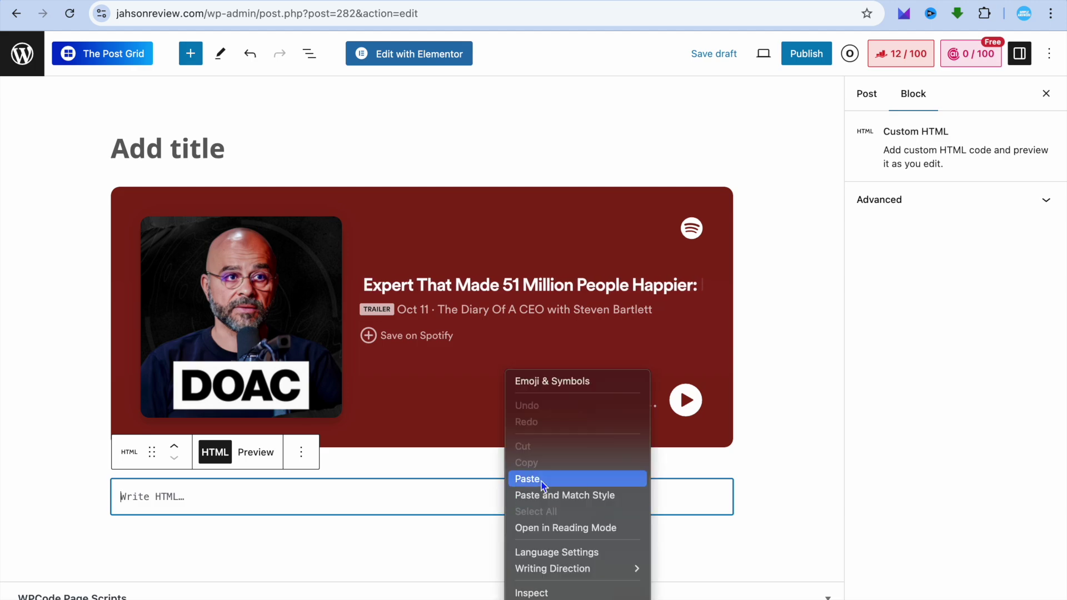
click(528, 479)
click(264, 457)
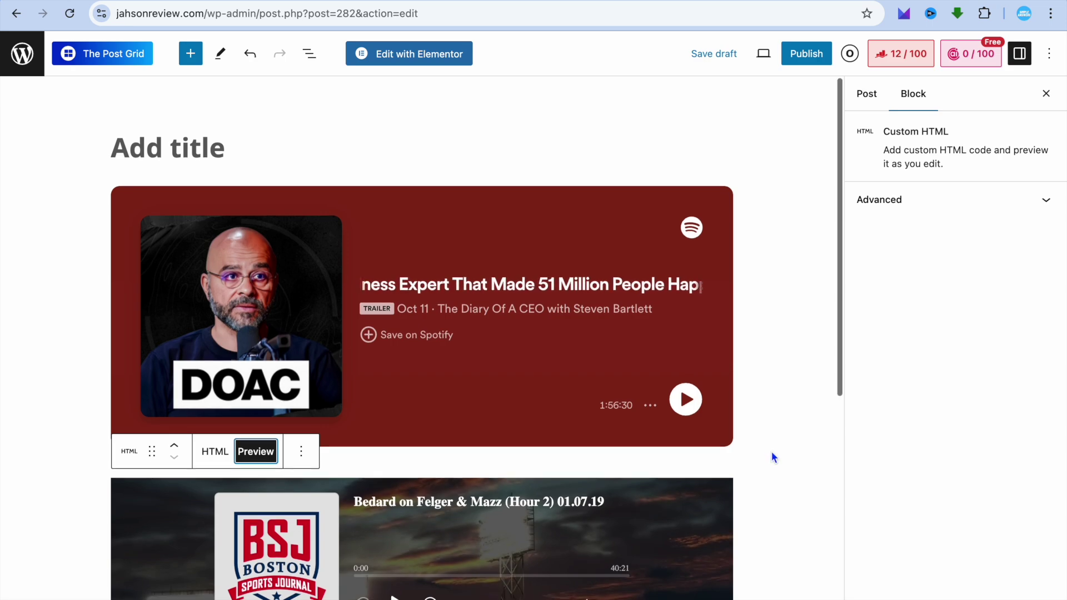
scroll(771, 457, down, 7)
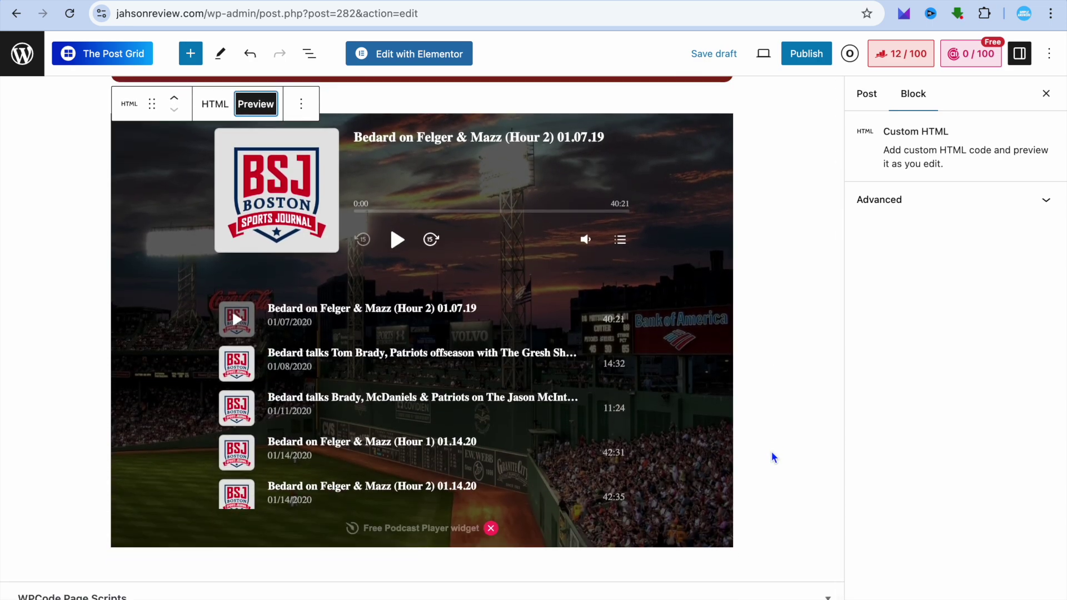
scroll(772, 457, up, 2)
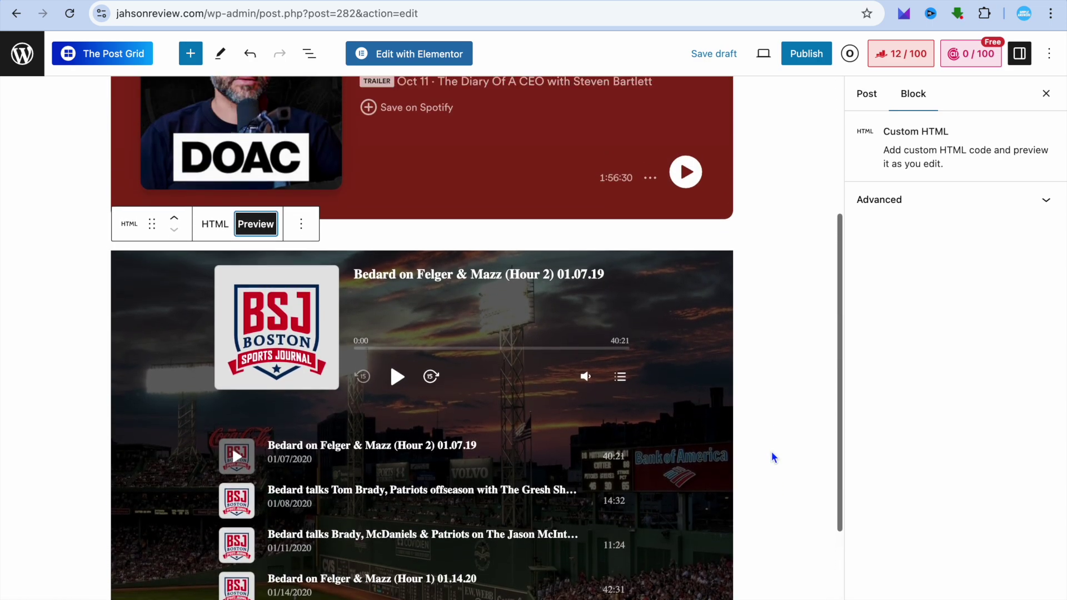
scroll(771, 451, up, 2)
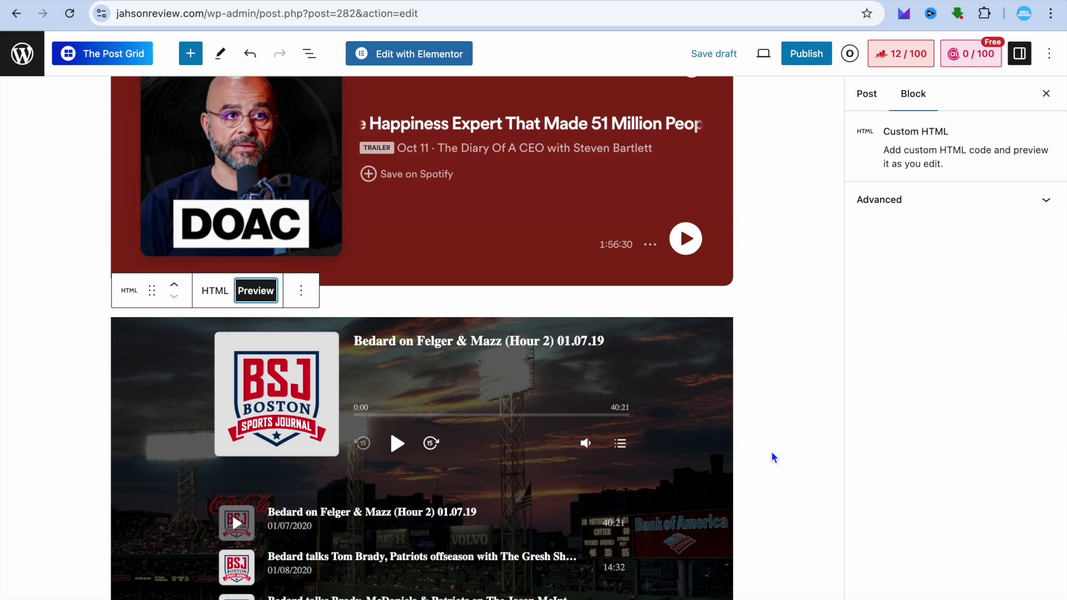